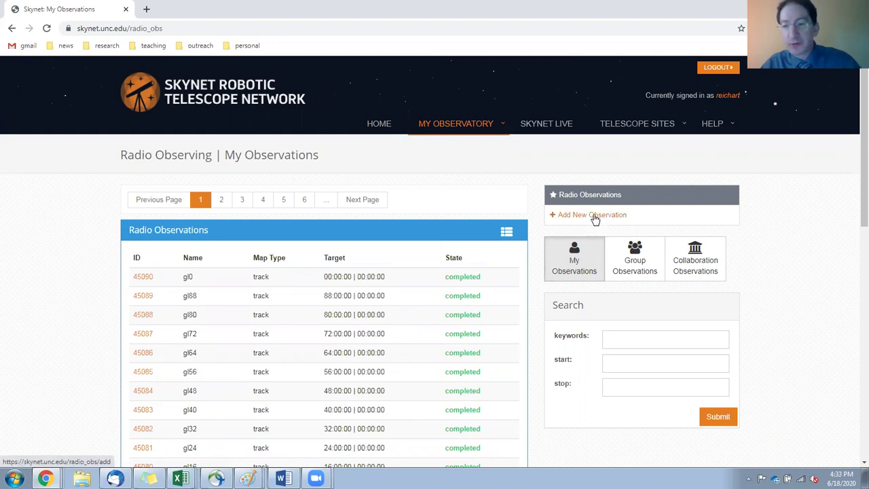
Start adding a new radio observation from the My Observations page
left_click(595, 218)
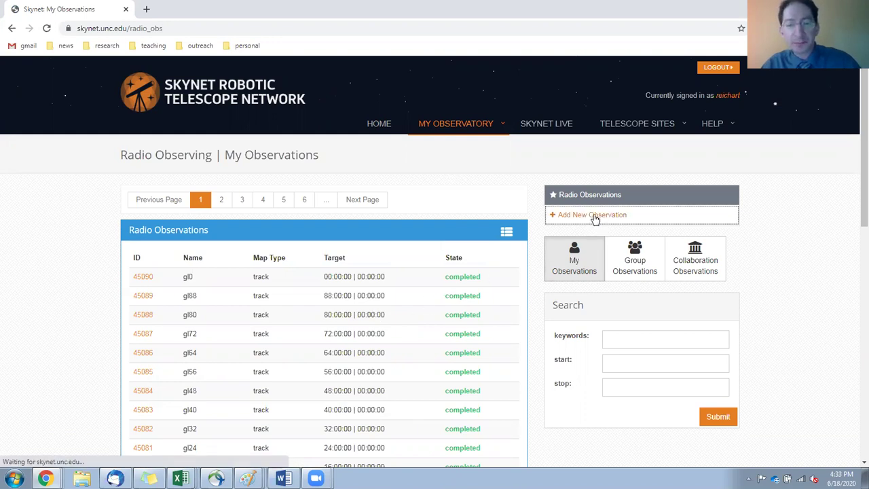
scroll(475, 285, "down", 1)
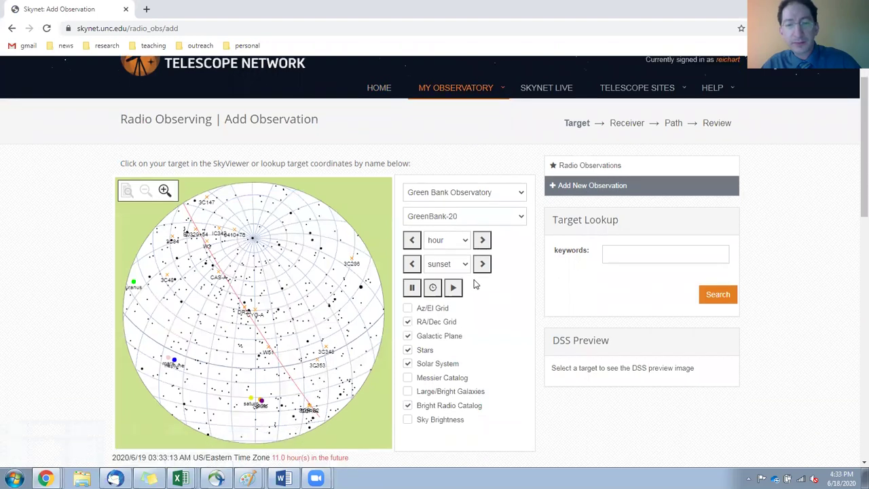
scroll(475, 285, "down", 1)
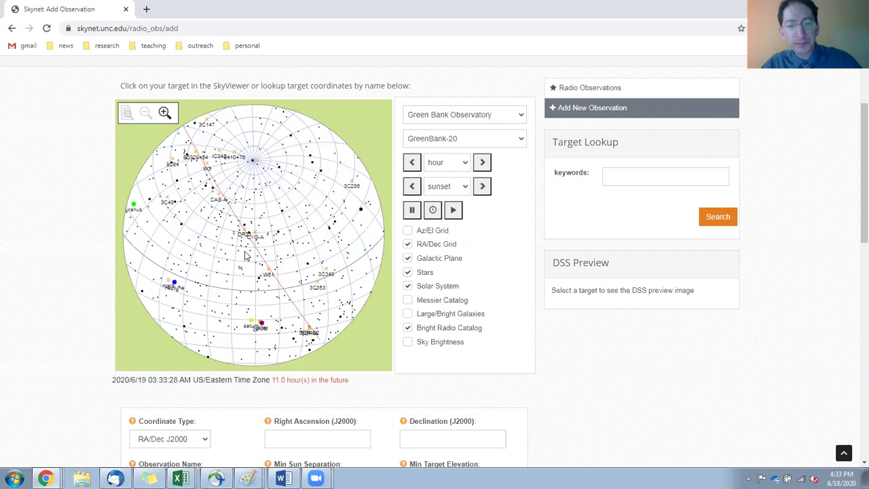
Set the target's coordinate type to Galactic Lng/Lat, with galactic longitude 0 and galactic latitude 0
scroll(246, 253, "down", 3)
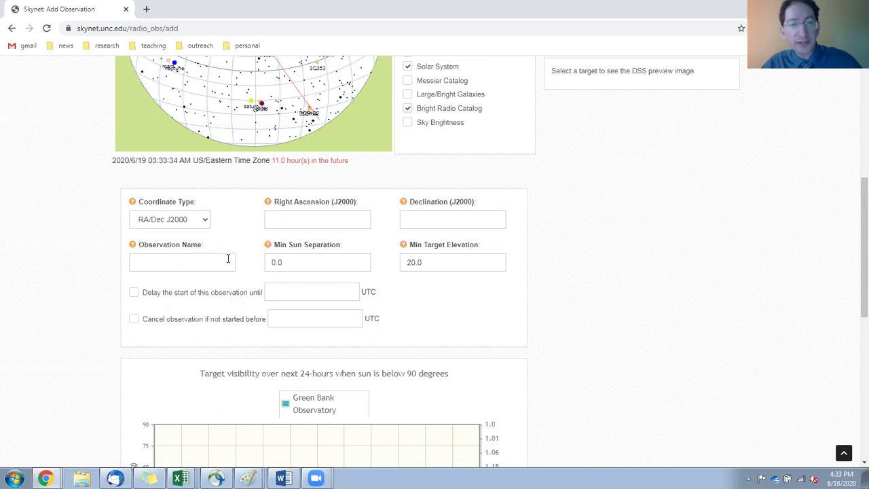
left_click(182, 221)
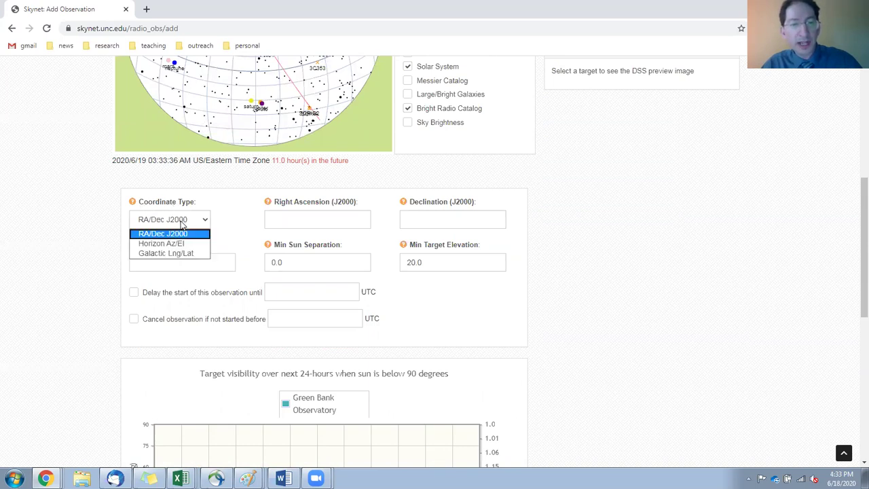
left_click(156, 254)
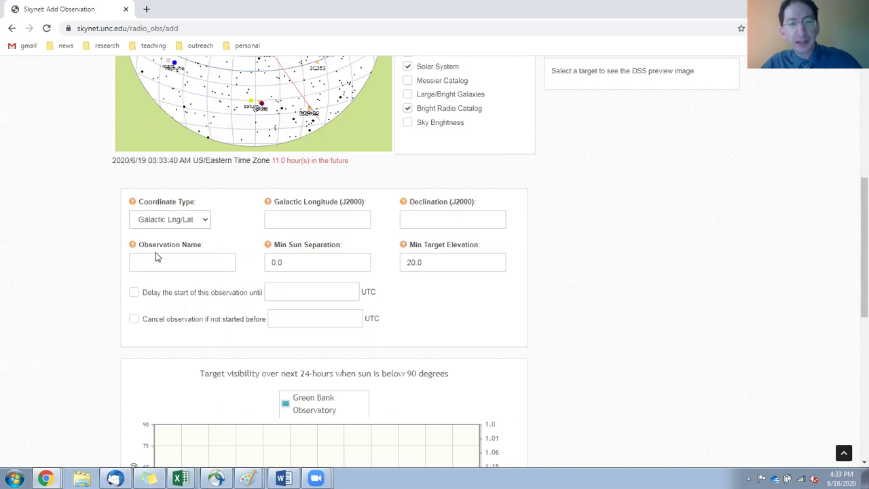
left_click(294, 219)
type("0")
left_click(423, 220)
type("0")
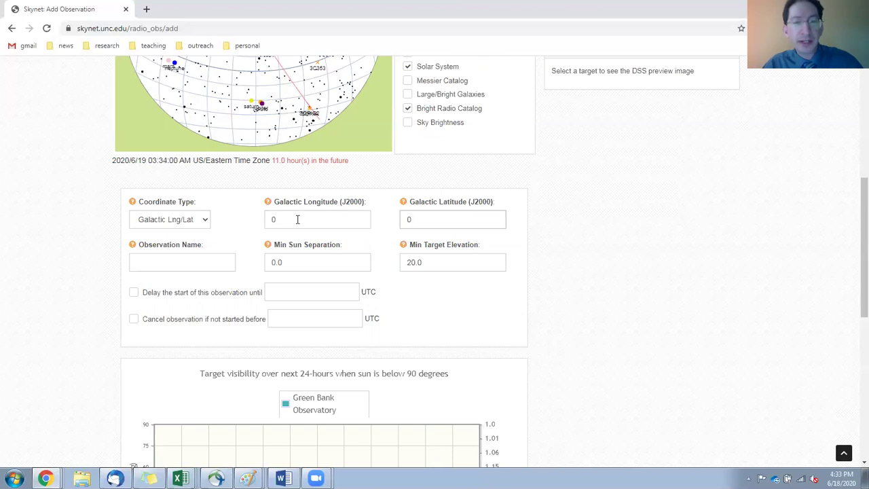
Name the observation gl0
left_click(196, 261)
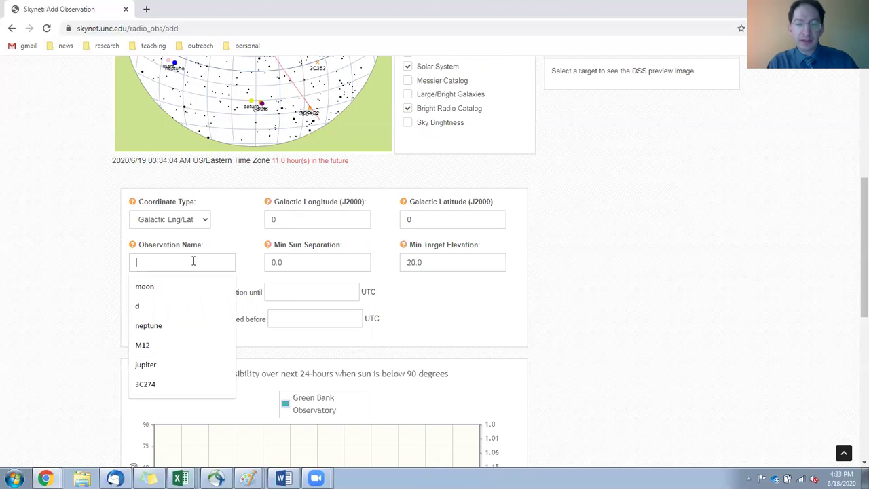
type("gl")
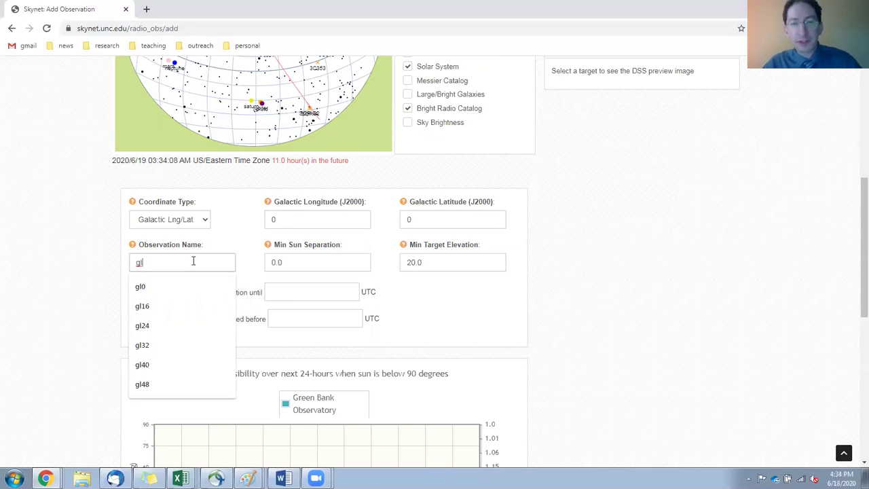
type("0")
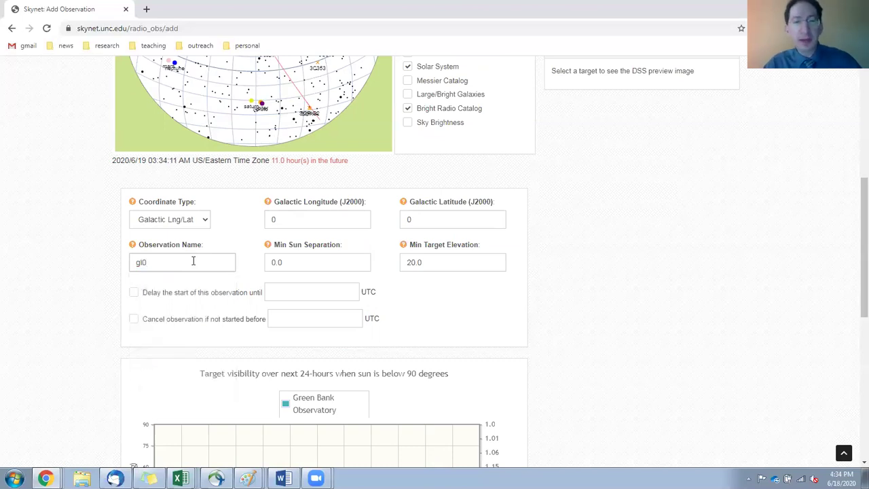
double_click(193, 260)
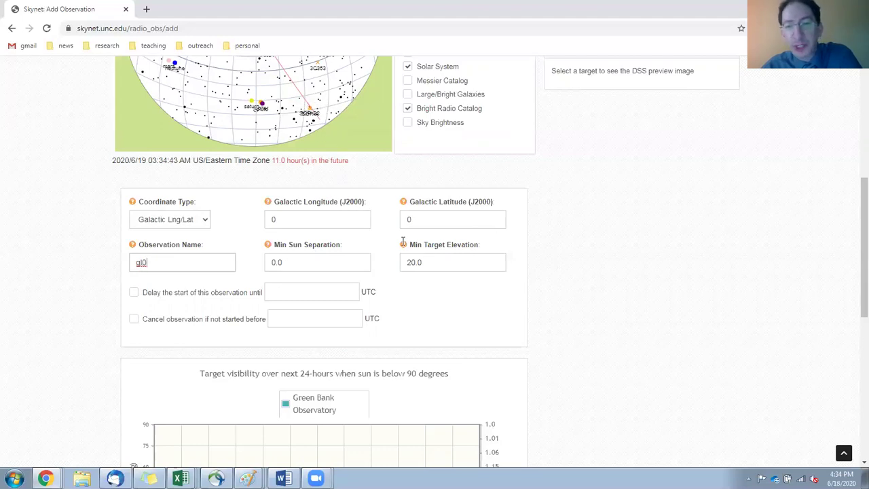
Set the minimum target elevation to 15, check the target visibility chart, and save the target settings to continue
left_click_drag(428, 262, 387, 268)
type("15")
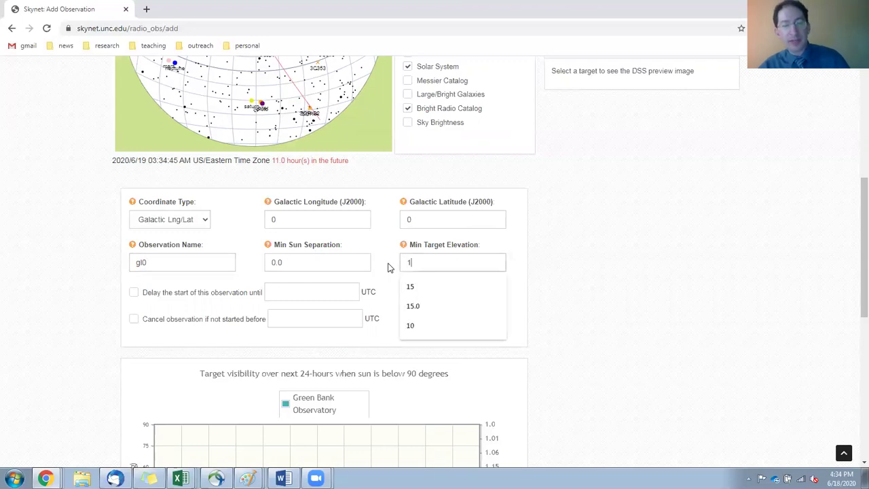
left_click(516, 270)
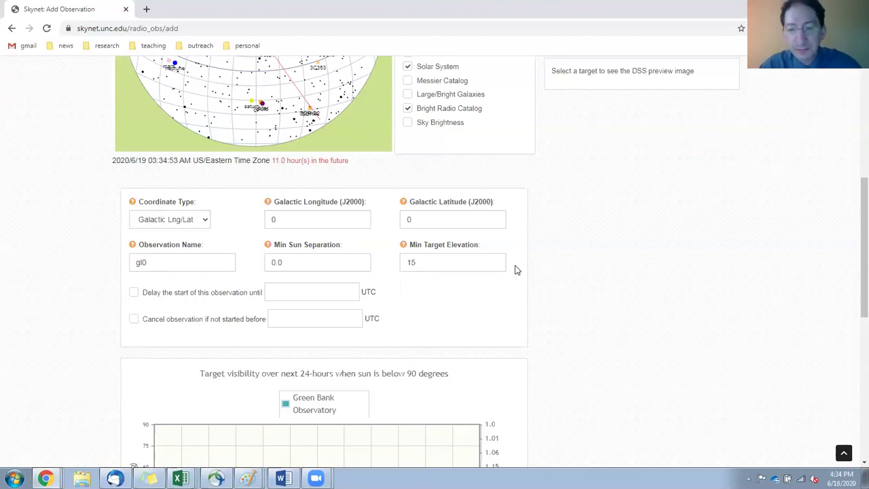
scroll(516, 271, "down", 3)
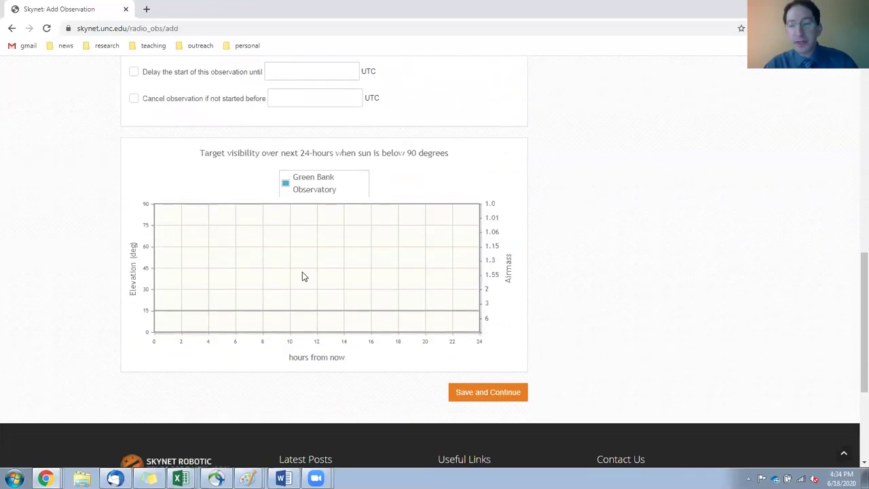
scroll(305, 280, "up", 3)
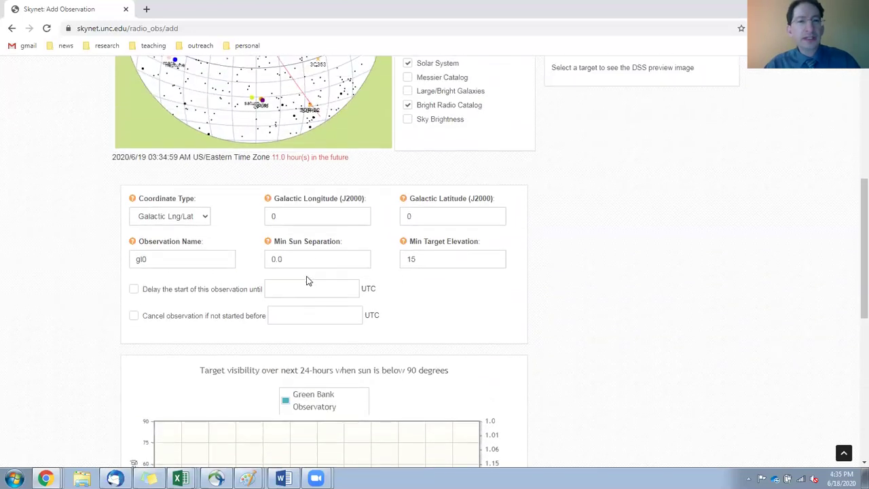
scroll(197, 248, "down", 2)
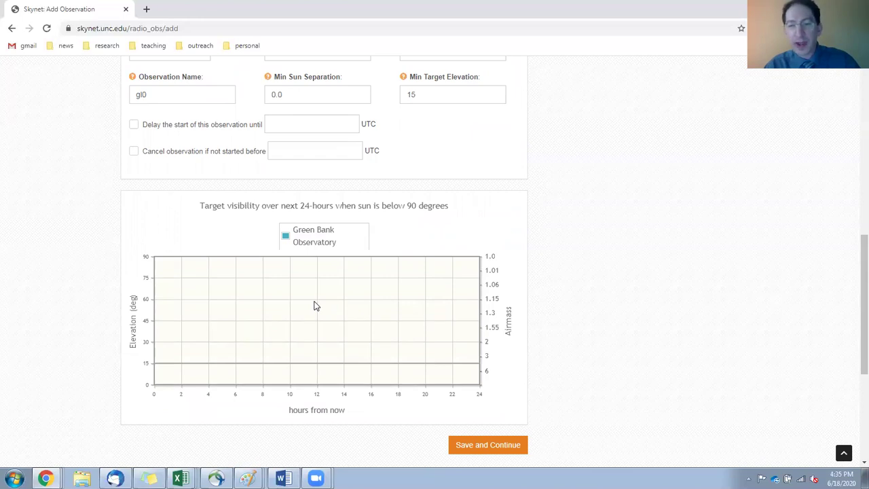
scroll(315, 306, "down", 2)
left_click(481, 335)
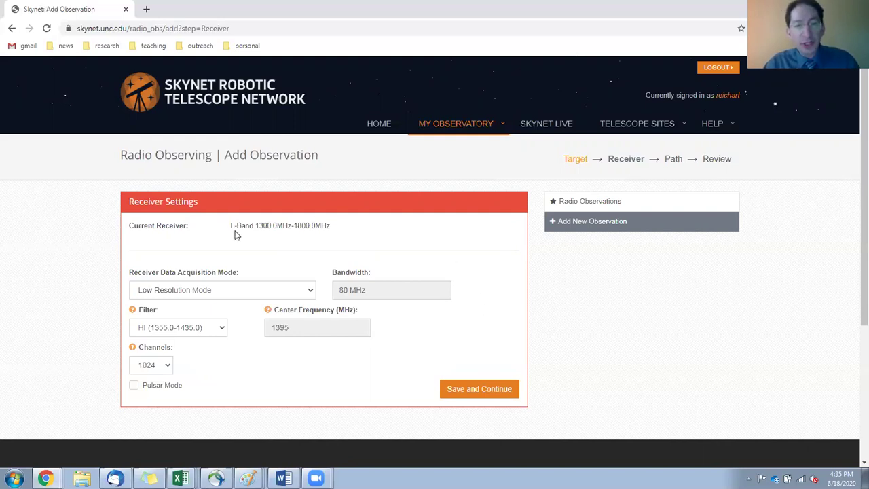
Check the current receiver's band and frequency range, and set the receiver data acquisition mode to High Resolution Mode
left_click_drag(231, 227, 251, 234)
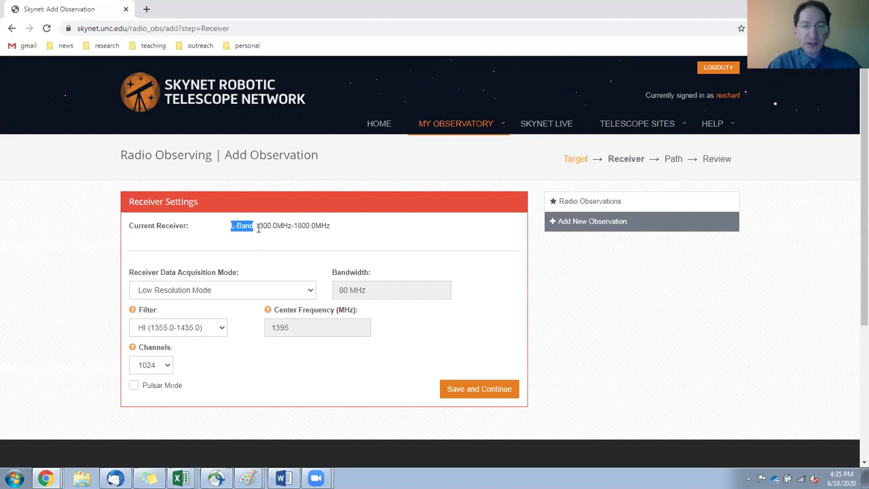
left_click_drag(258, 228, 332, 231)
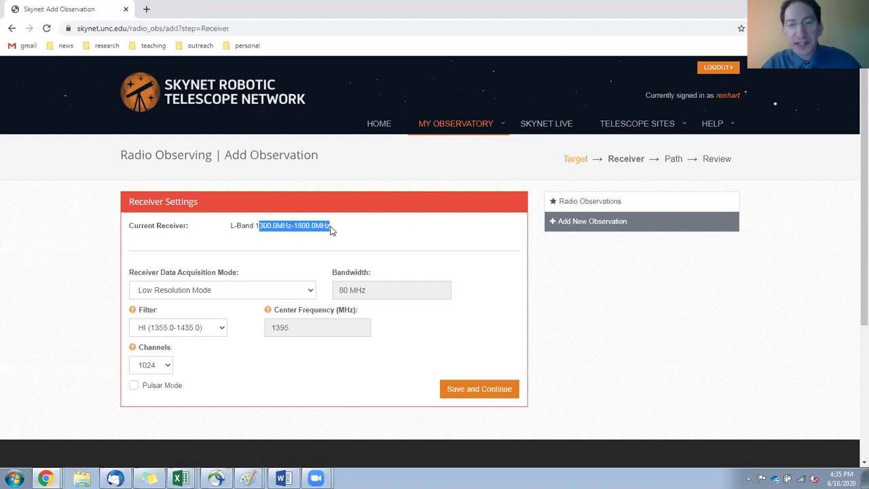
left_click(256, 228)
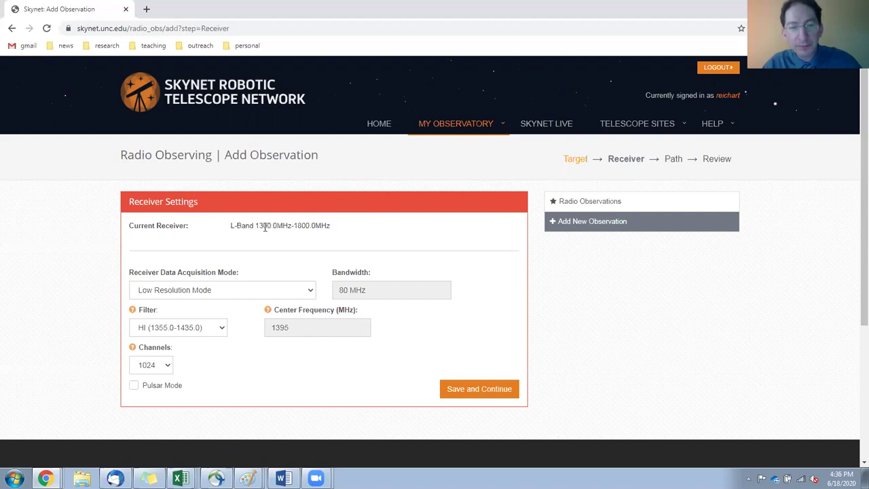
left_click_drag(266, 229, 341, 230)
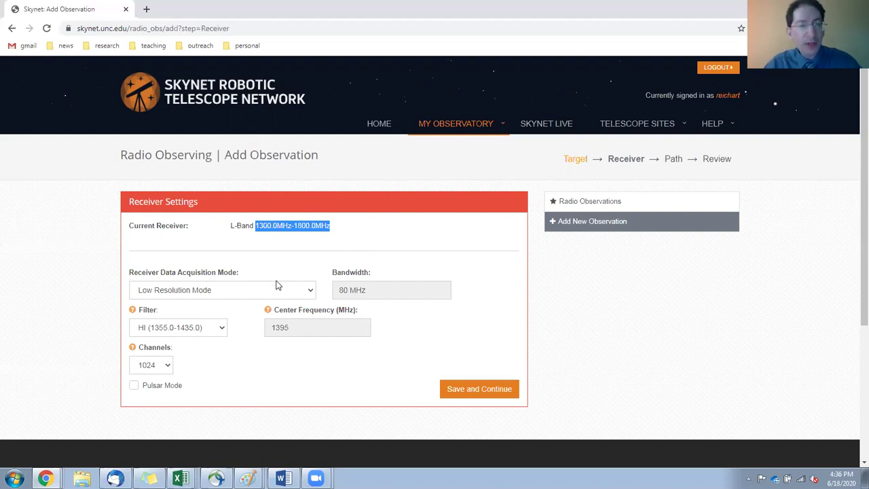
left_click(249, 297)
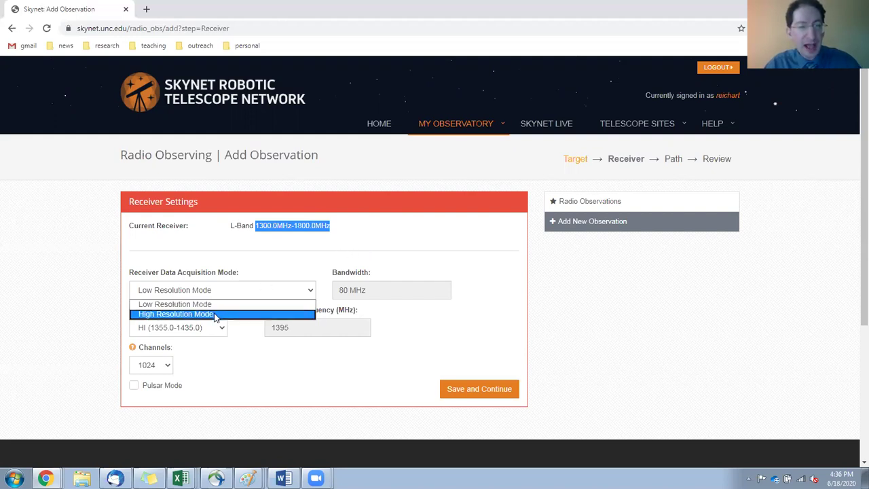
left_click(216, 314)
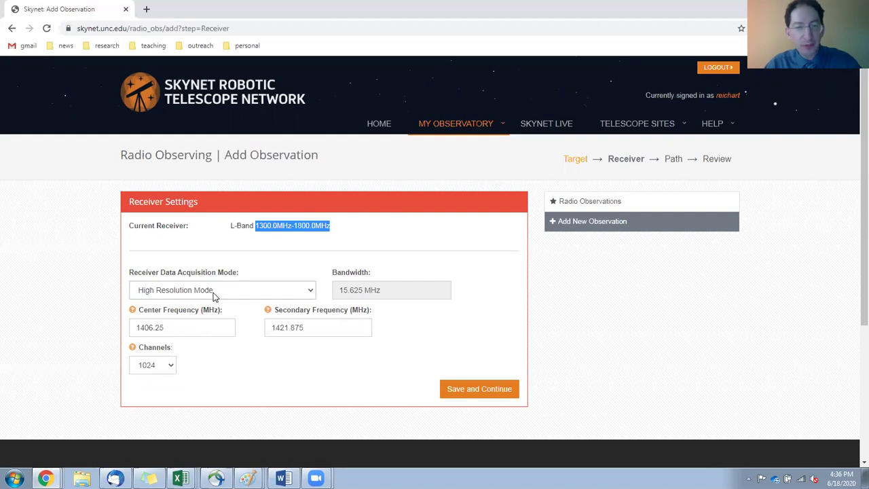
left_click(213, 292)
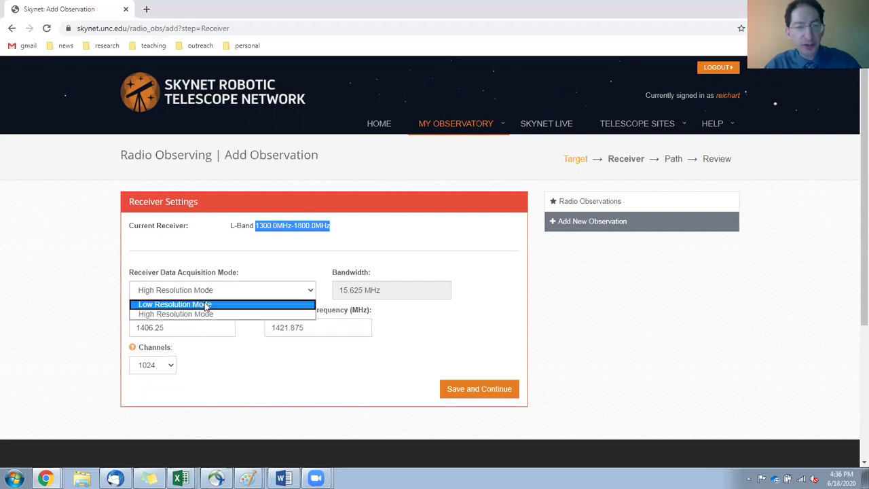
left_click(204, 313)
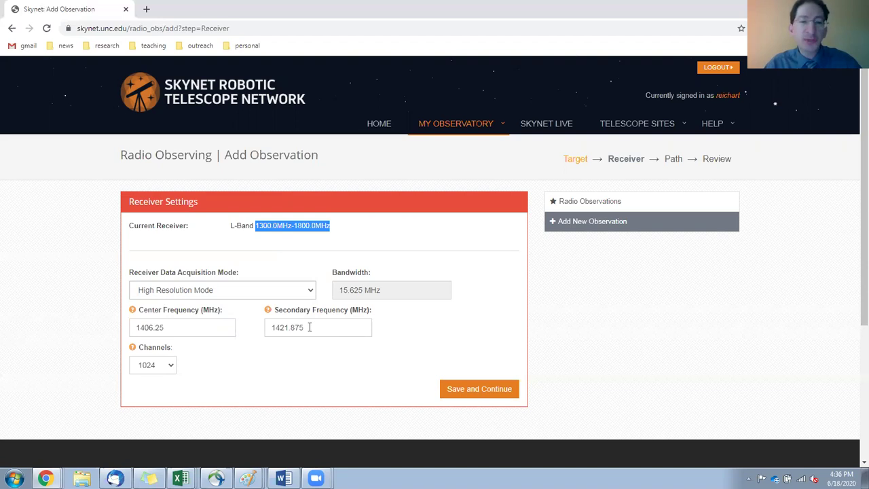
Review the center and secondary frequencies, and save the receiver settings to continue to the path settings
left_click_drag(167, 327, 122, 328)
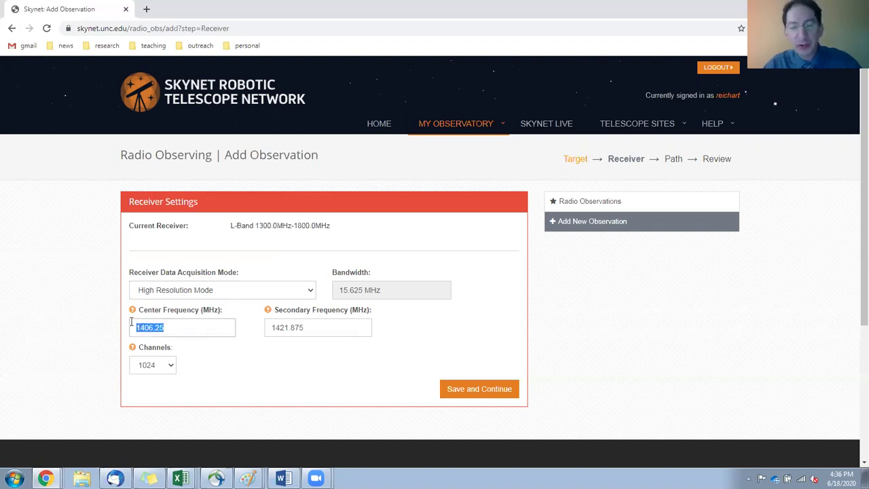
left_click_drag(312, 329, 264, 335)
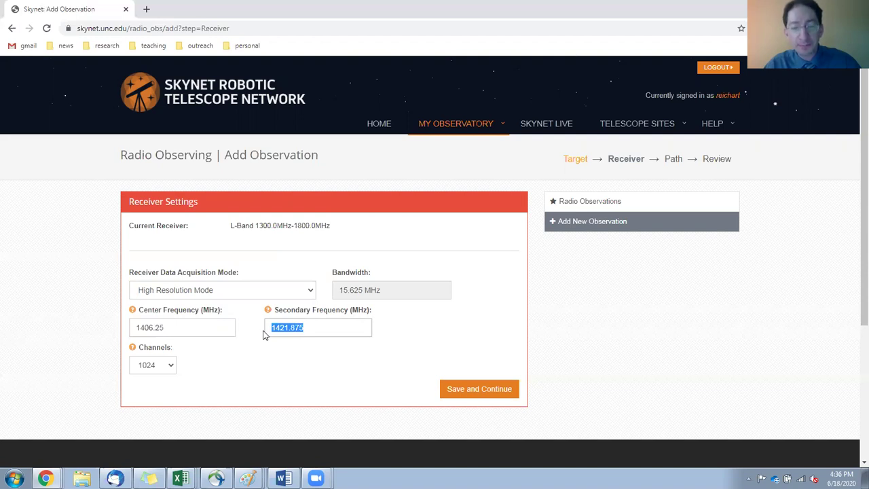
left_click(414, 331)
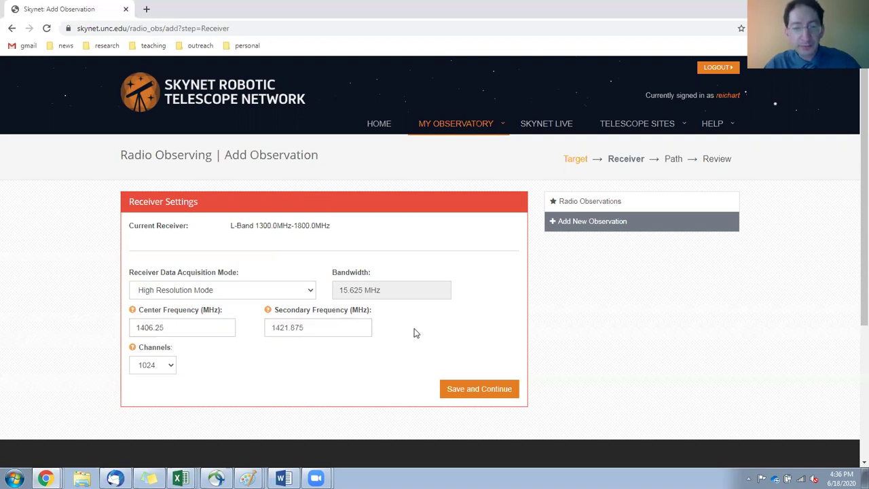
left_click(220, 293)
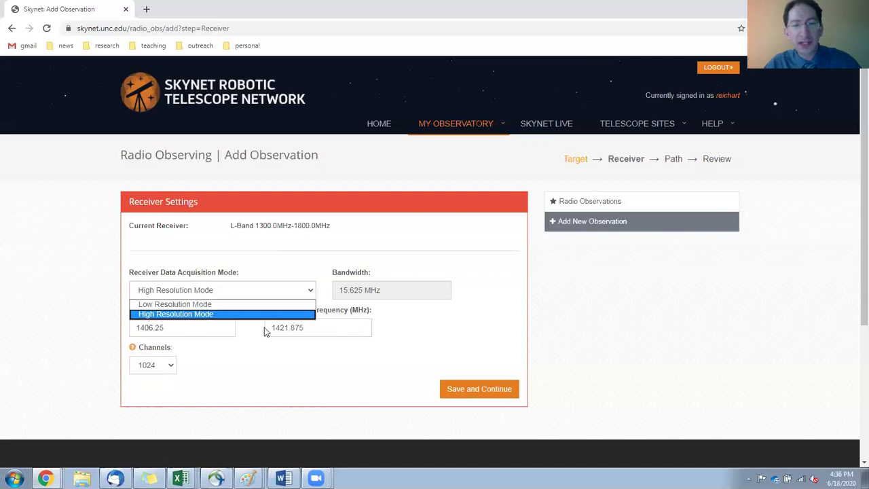
left_click(428, 330)
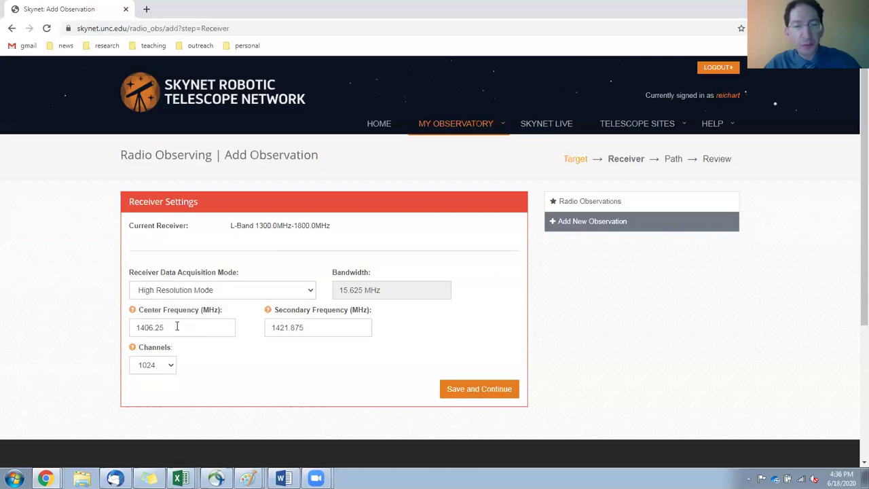
left_click_drag(319, 326, 258, 333)
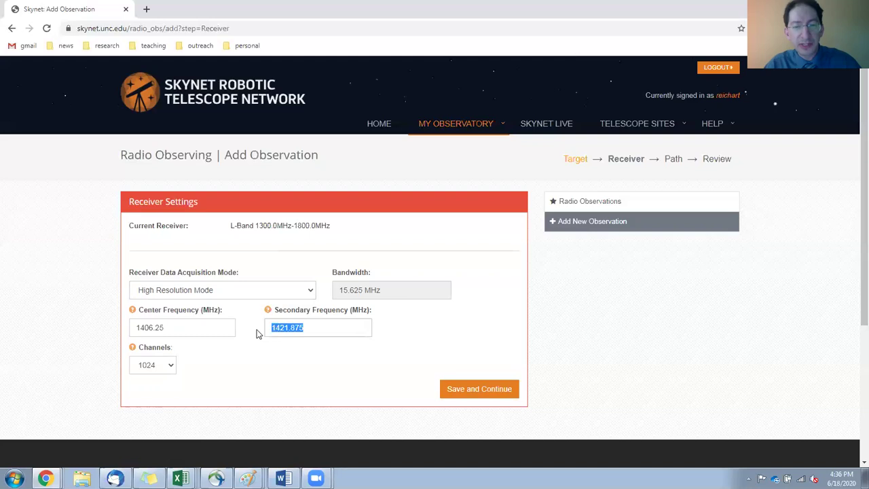
left_click(421, 325)
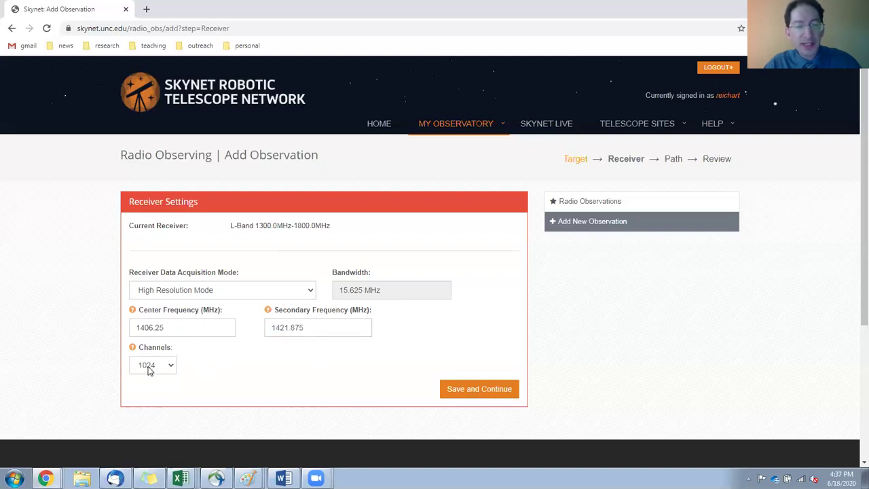
left_click(464, 394)
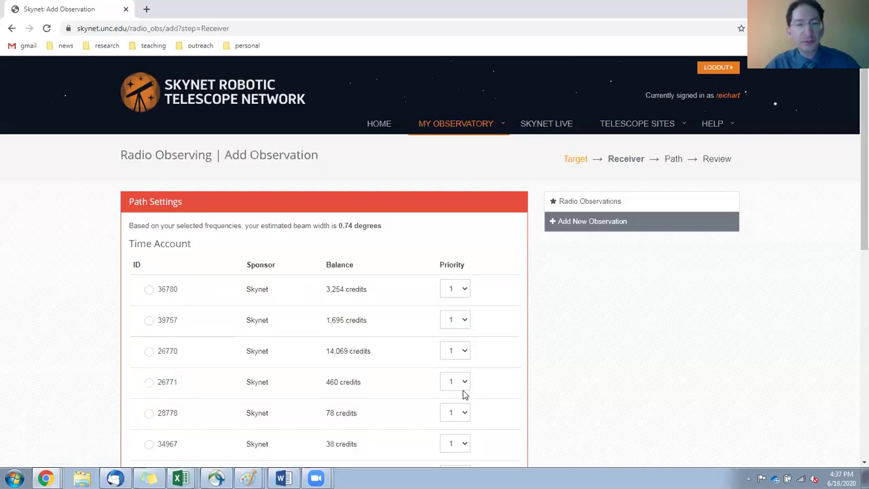
Keep the path type as Track, set the duration to 1 second, and save the path settings to continue
scroll(436, 362, "down", 3)
scroll(436, 367, "down", 1)
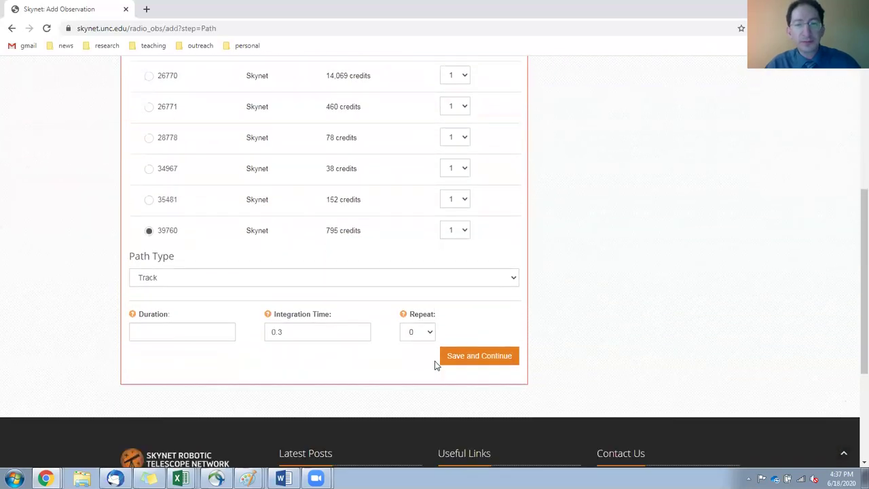
left_click(175, 277)
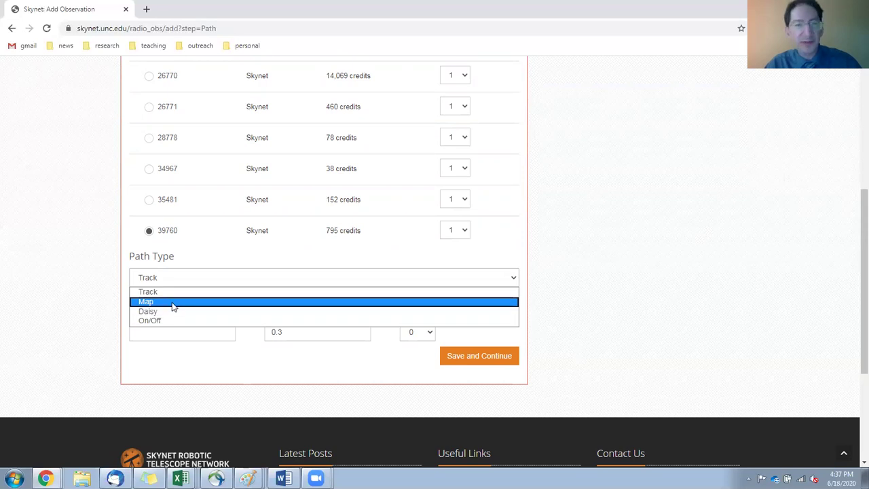
left_click(172, 291)
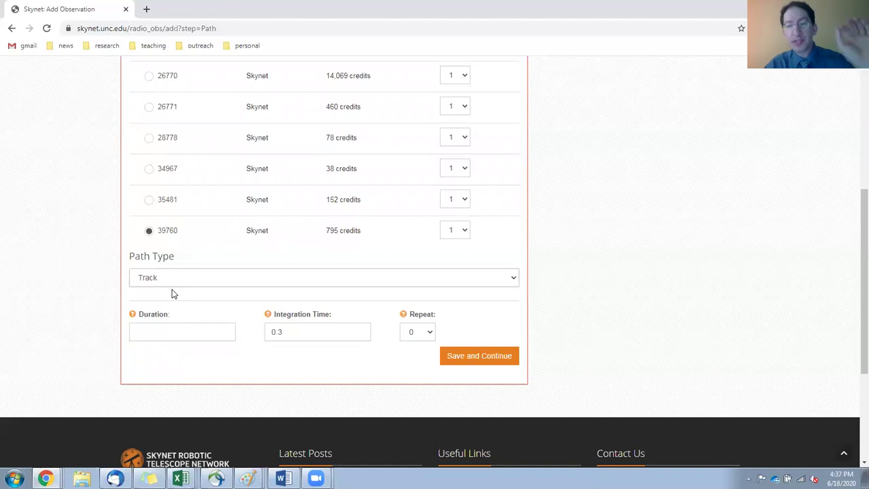
left_click(158, 331)
type("1")
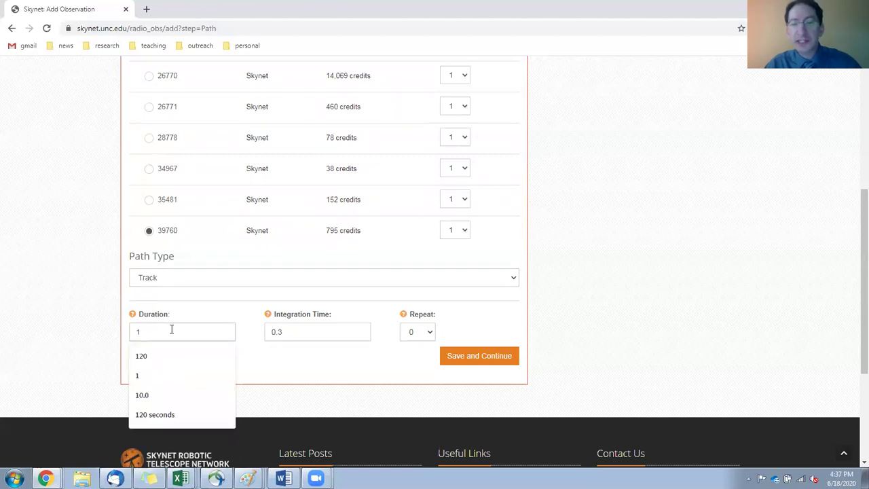
left_click(499, 314)
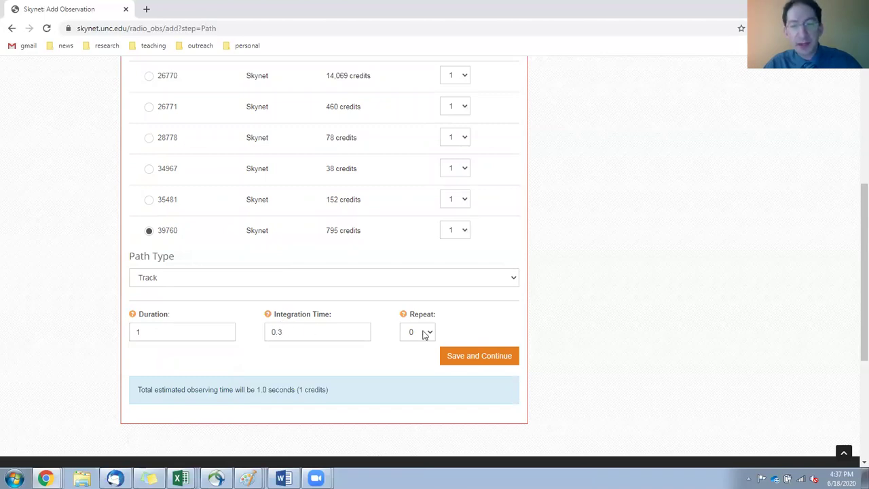
left_click(465, 358)
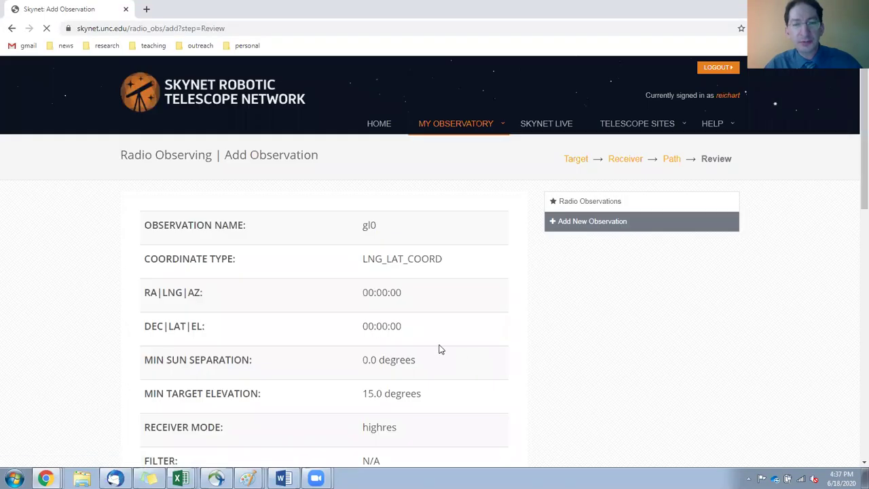
Review the summary and credit cost of the gl0 observation, and submit it
scroll(439, 347, "down", 5)
scroll(437, 346, "down", 5)
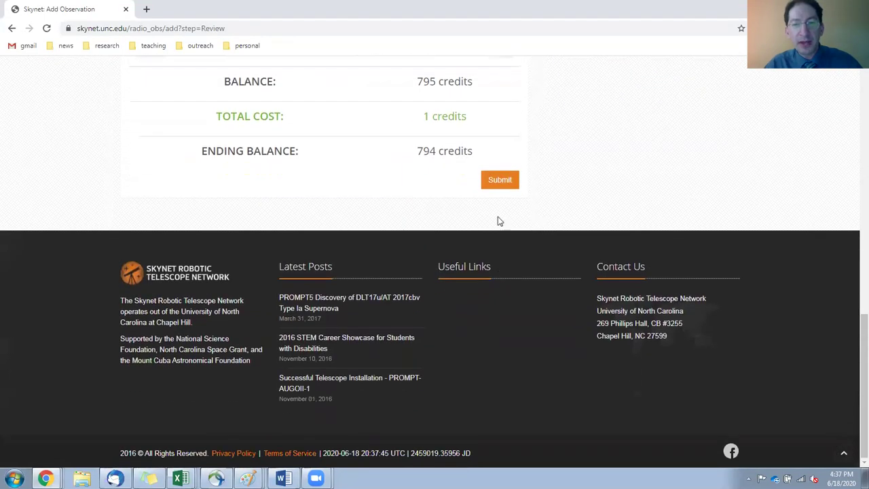
left_click(499, 180)
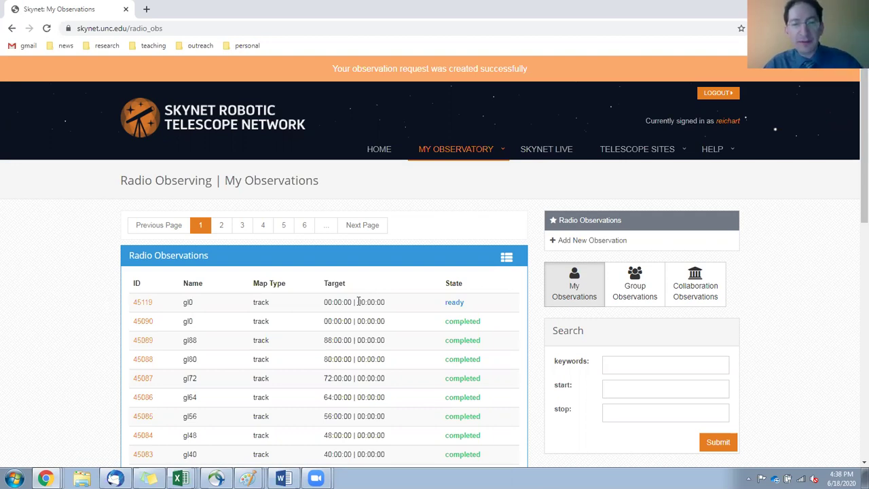
Open the newly submitted gl0 observation, start a resubmission from it, and set the galactic longitude to 8
left_click(141, 304)
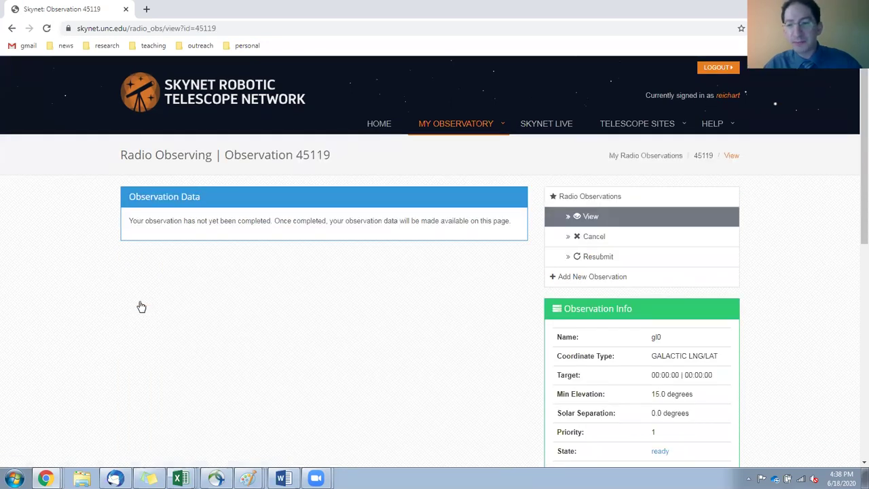
left_click(599, 258)
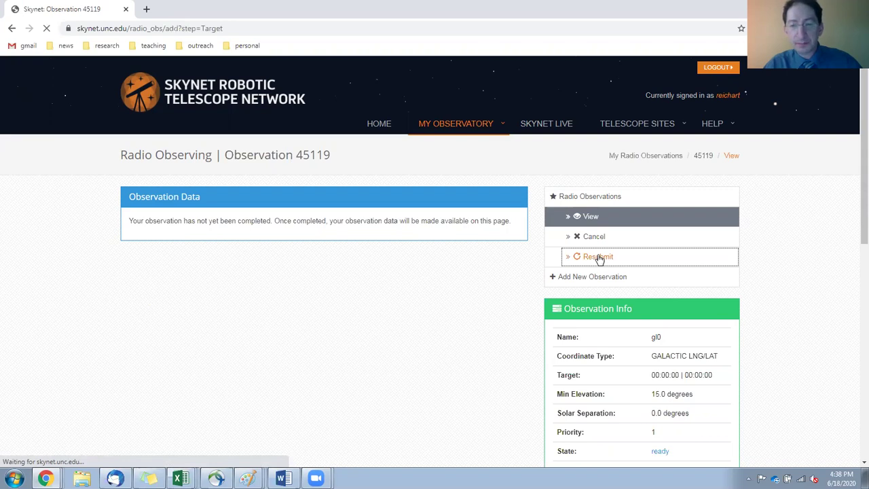
scroll(427, 327, "down", 4)
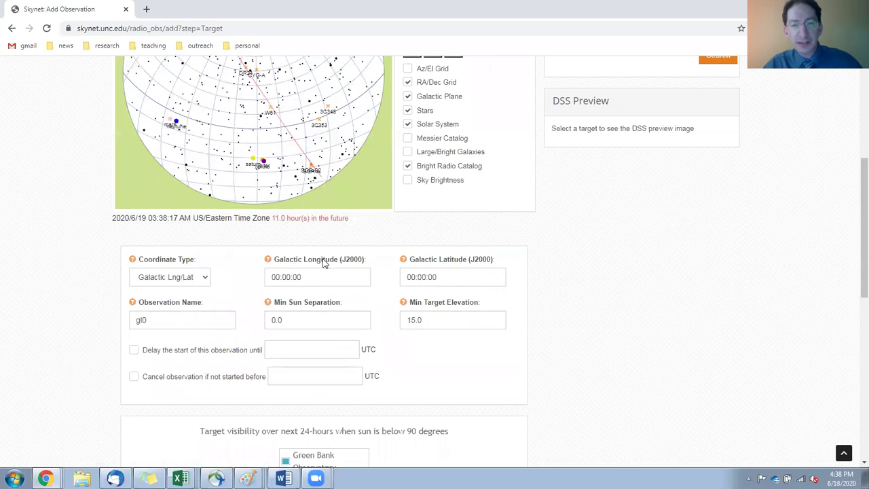
left_click_drag(276, 277, 280, 277)
type("8")
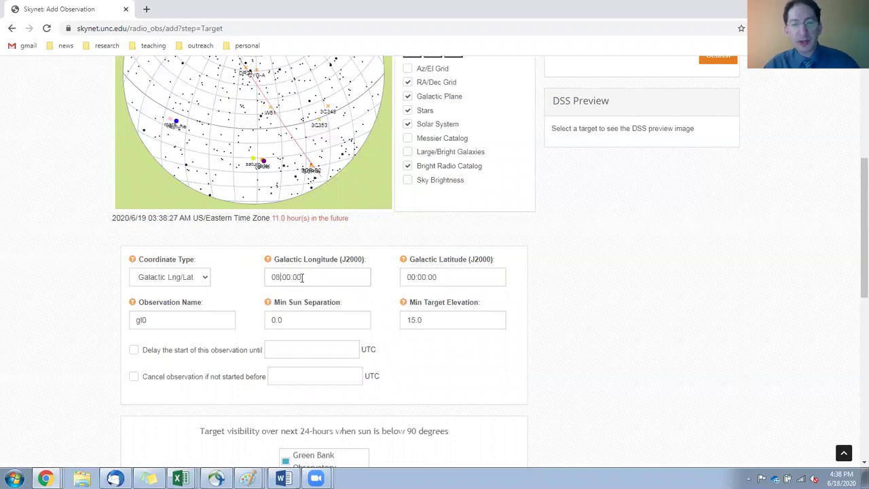
left_click_drag(325, 277, 230, 283)
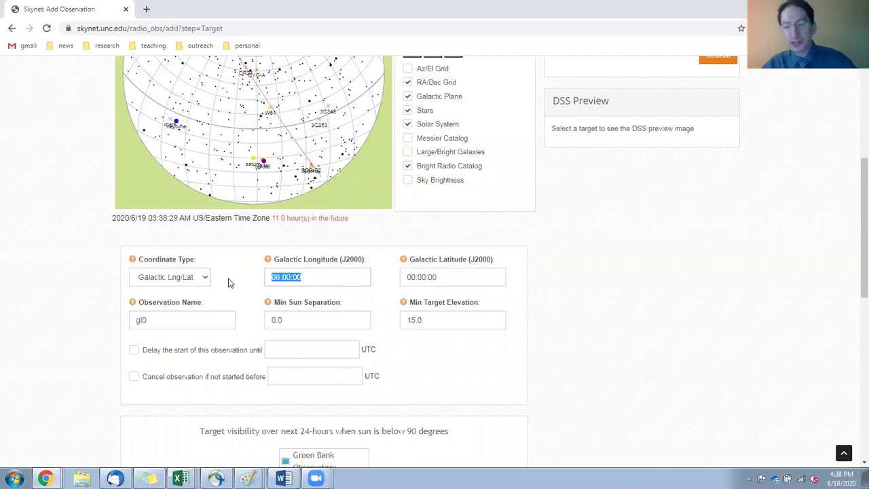
type("8")
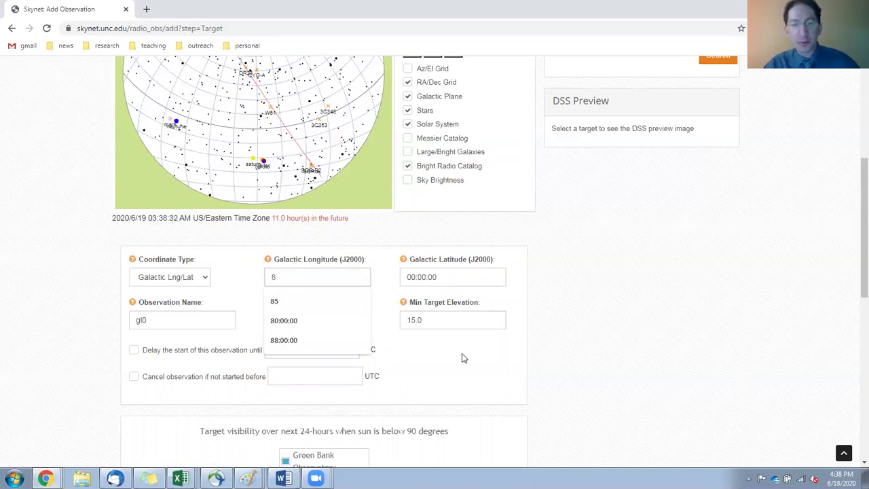
key("Escape")
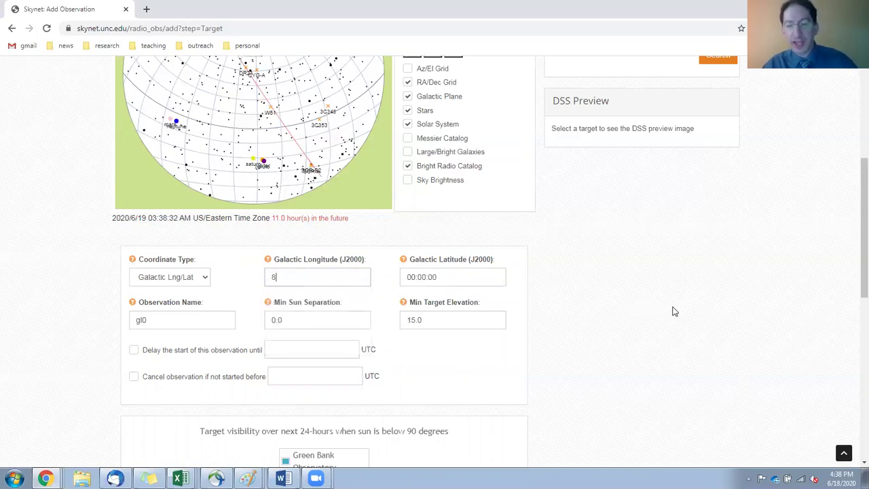
left_click(518, 293)
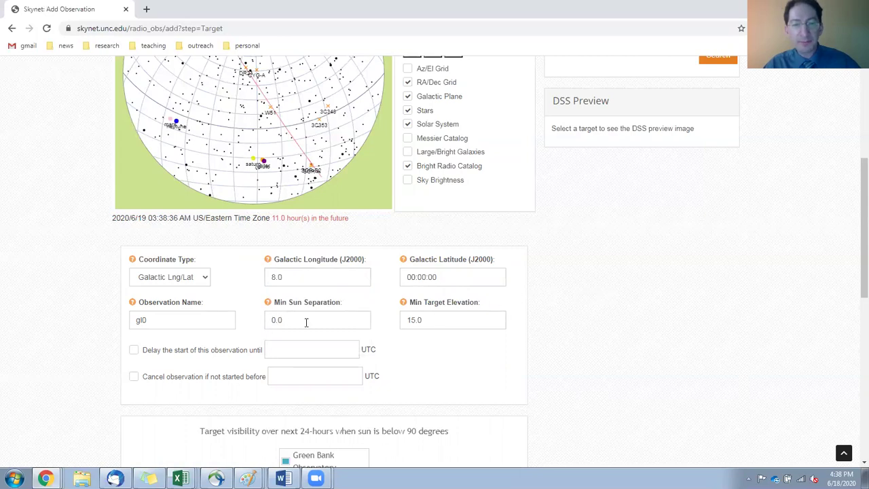
Rename the resubmitted observation gl8, and save the target settings to continue
left_click(163, 322)
key("BackSpace")
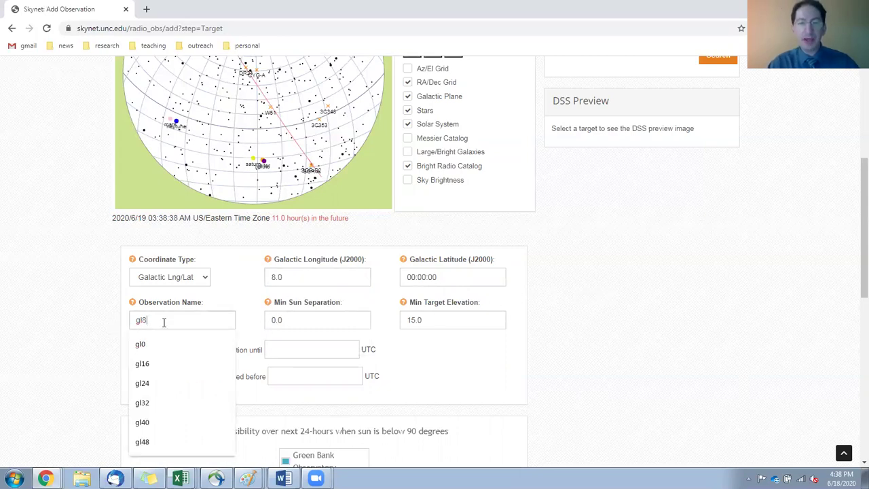
type("8")
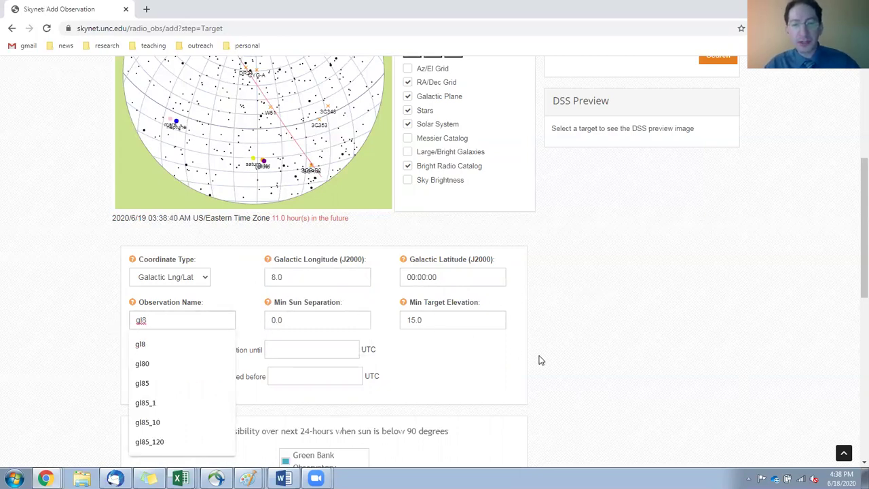
left_click(510, 361)
scroll(438, 344, "down", 10)
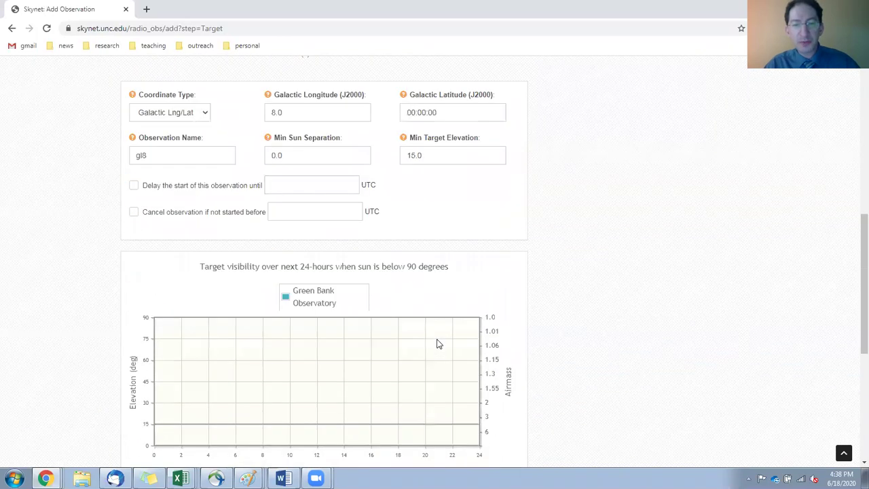
left_click(502, 228)
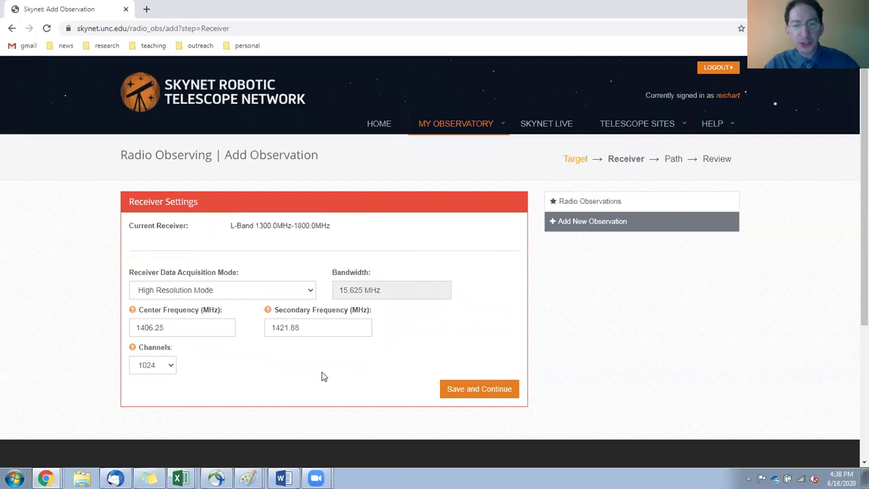
Accept the carried-over receiver settings and the 1-second Track path settings for gl8, saving both to reach the review
left_click(501, 391)
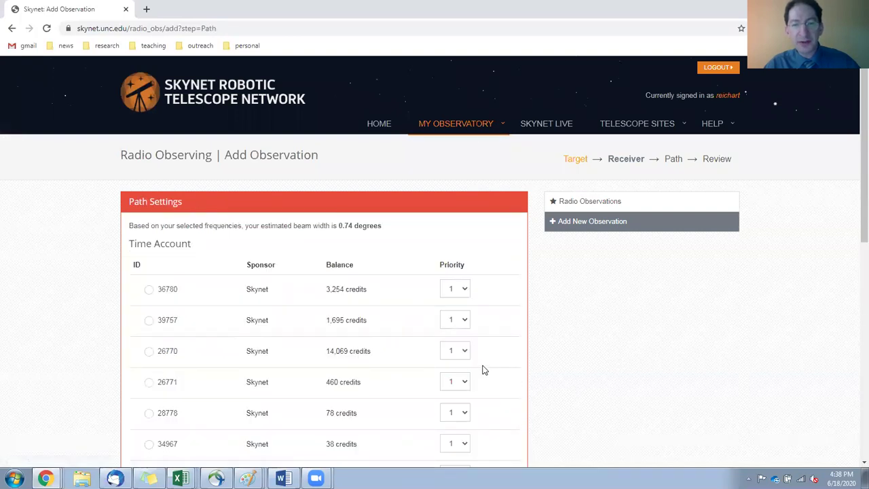
scroll(482, 368, "down", 10)
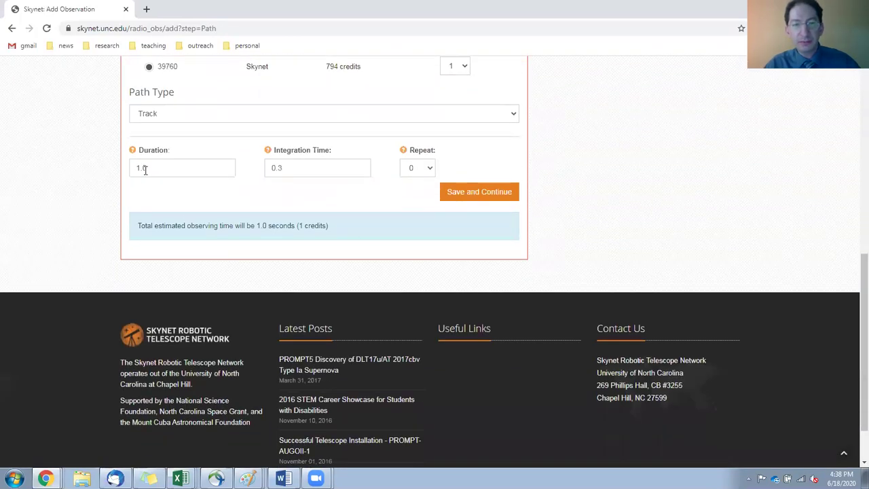
left_click(463, 196)
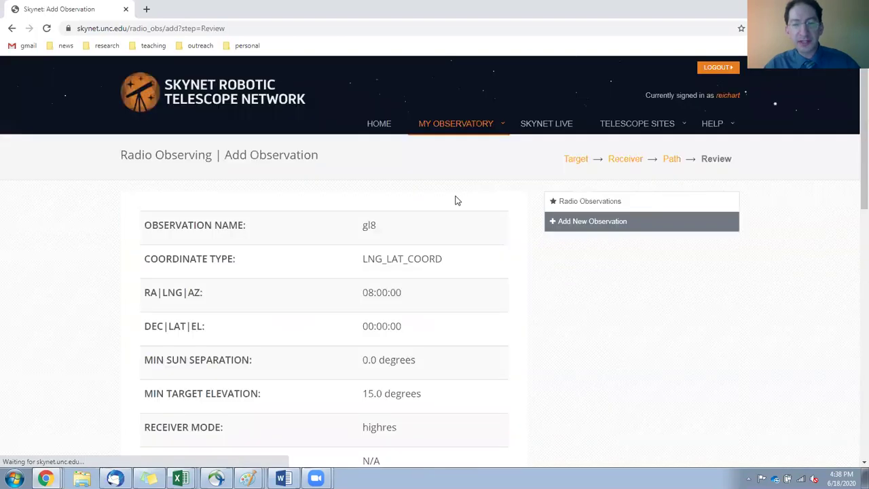
Go through the review summary of the gl8 observation and submit it
scroll(384, 296, "down", 10)
scroll(393, 301, "down", 1)
left_click(505, 180)
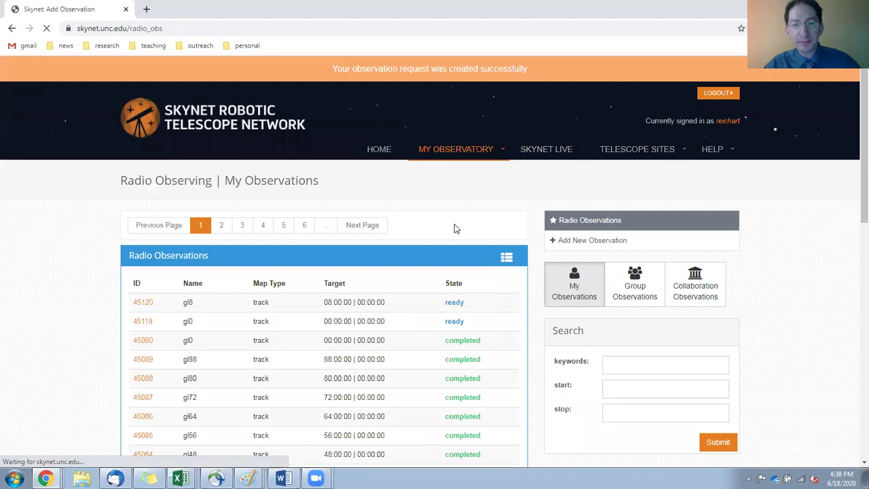